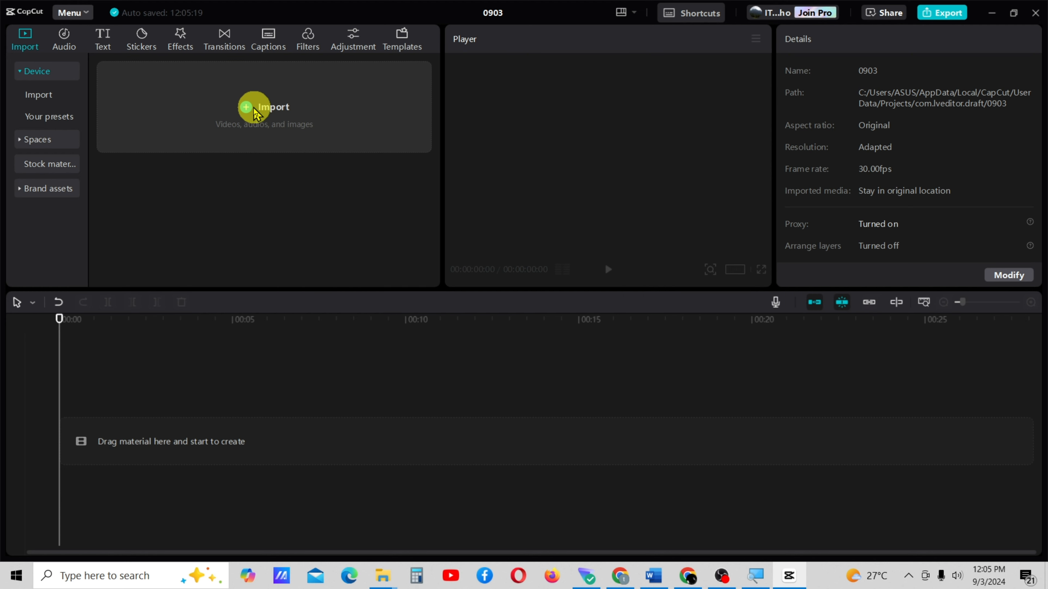
Import the video 3761463-uhd_3840_2160_25fps and place it on the timeline's main track.
click(251, 108)
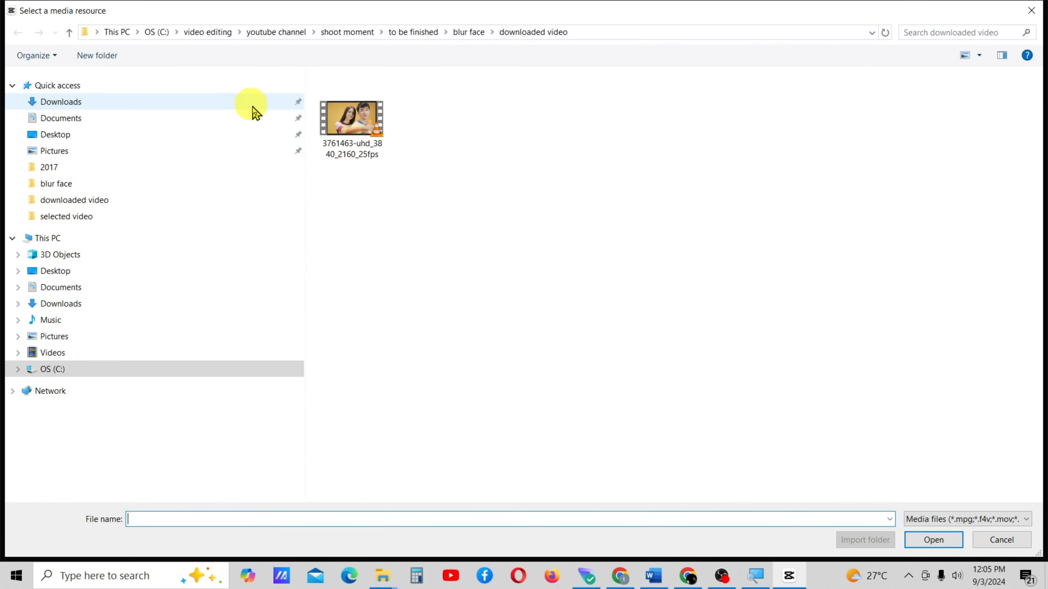
click(351, 119)
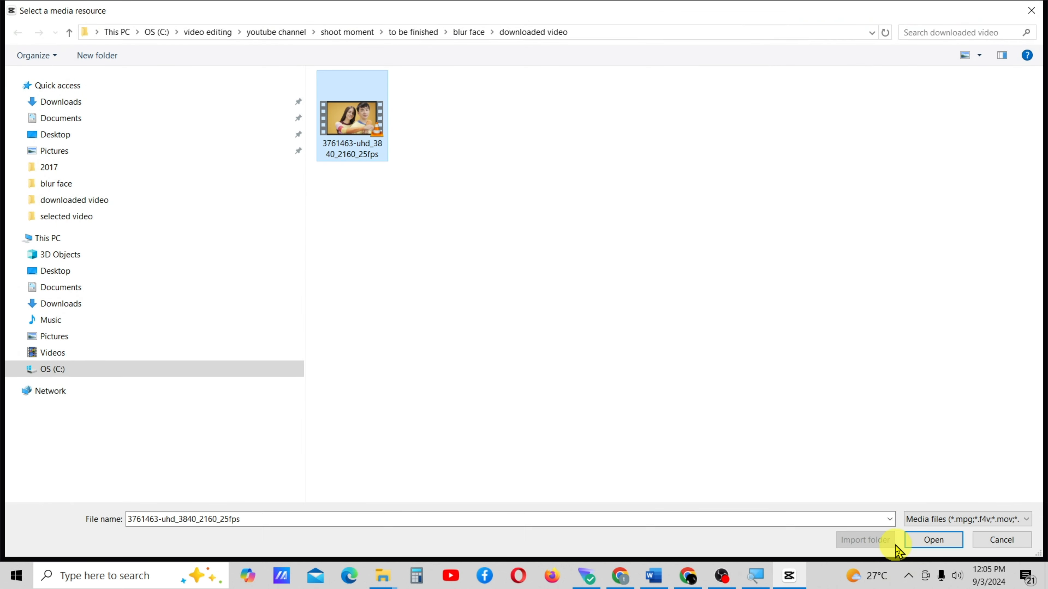
click(918, 541)
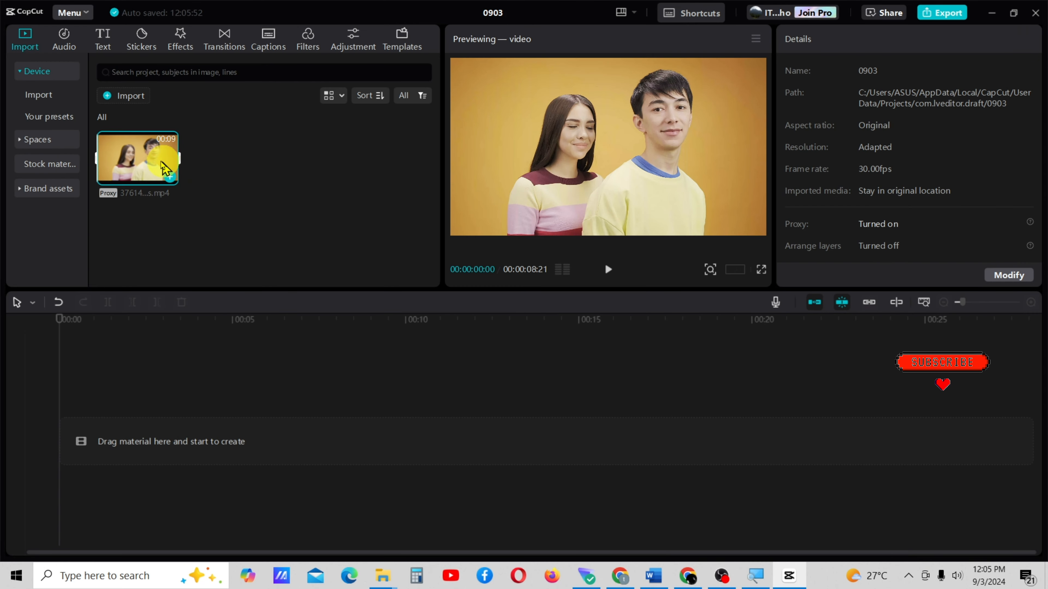
drag(134, 169, 110, 439)
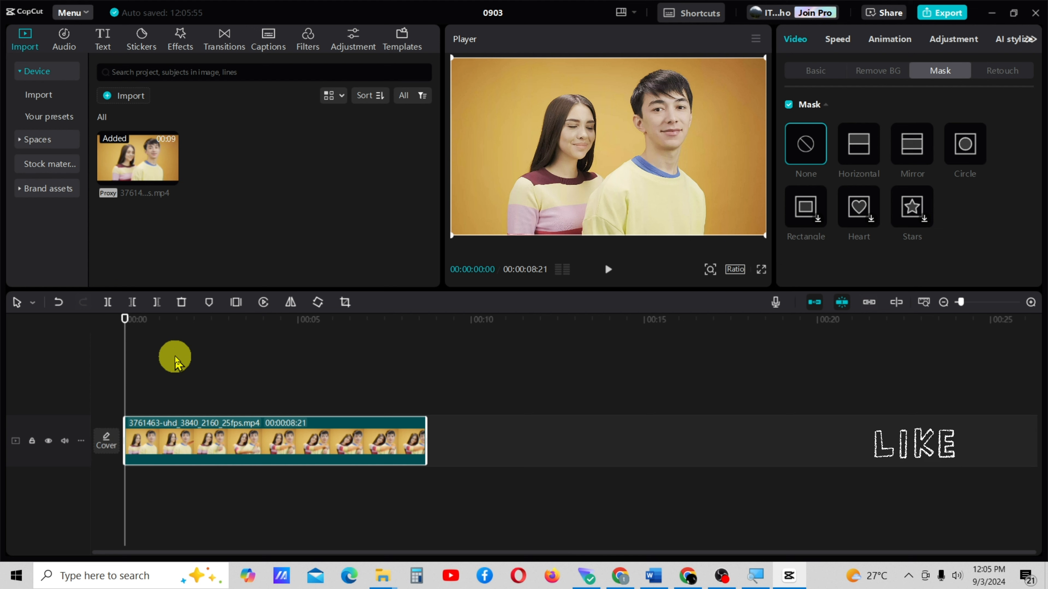
Play the clip to review the woman's movement, and return the playhead to the start.
click(609, 272)
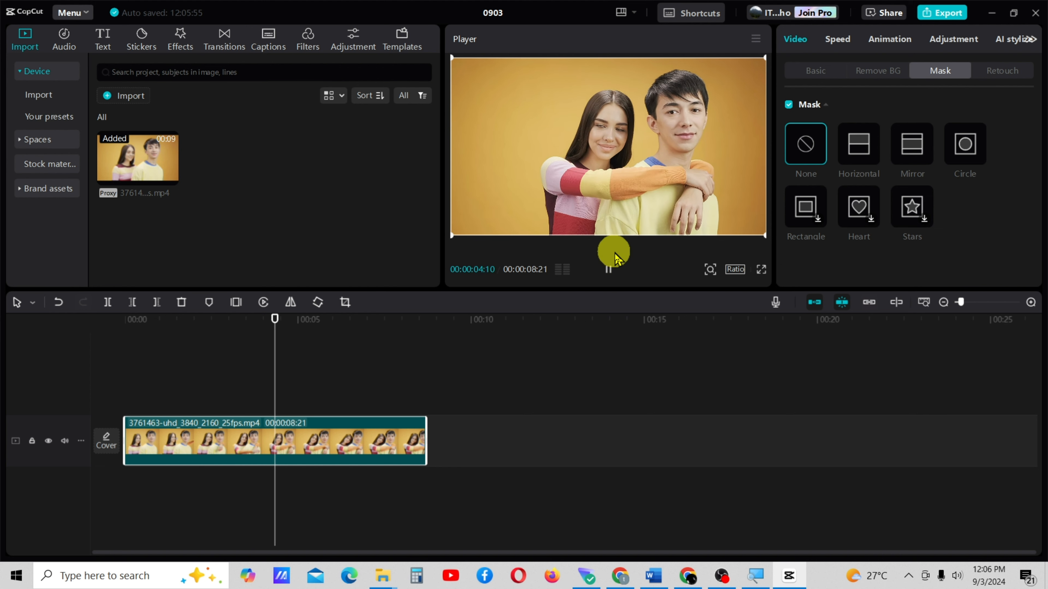
click(606, 268)
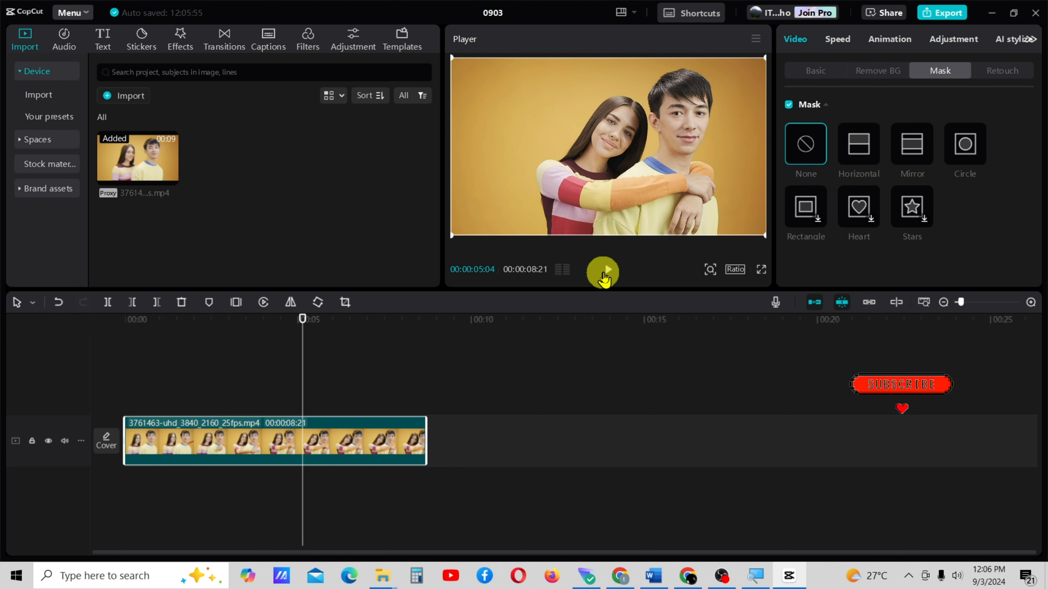
click(604, 276)
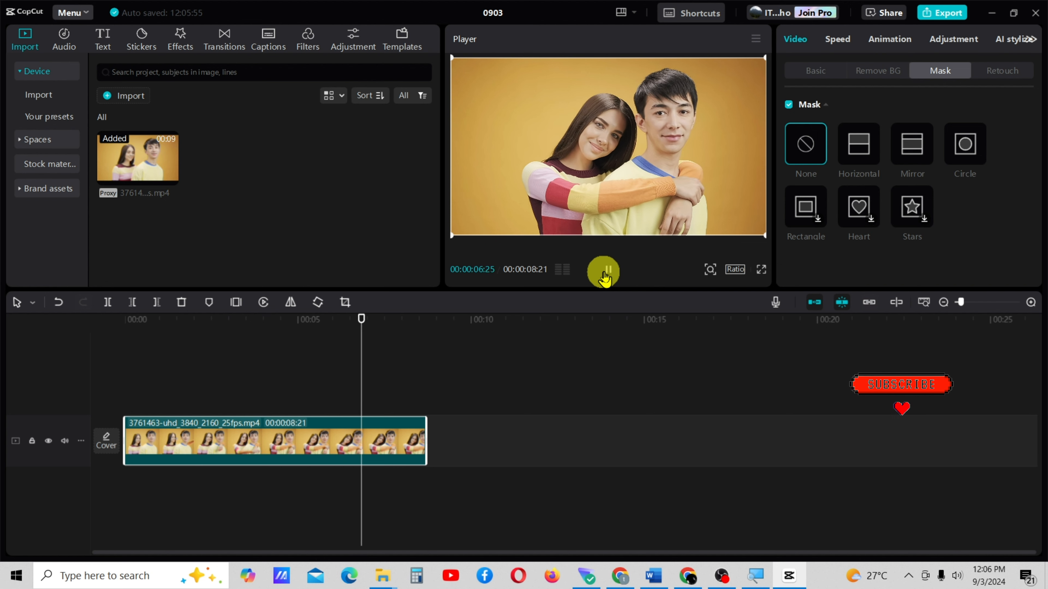
click(605, 274)
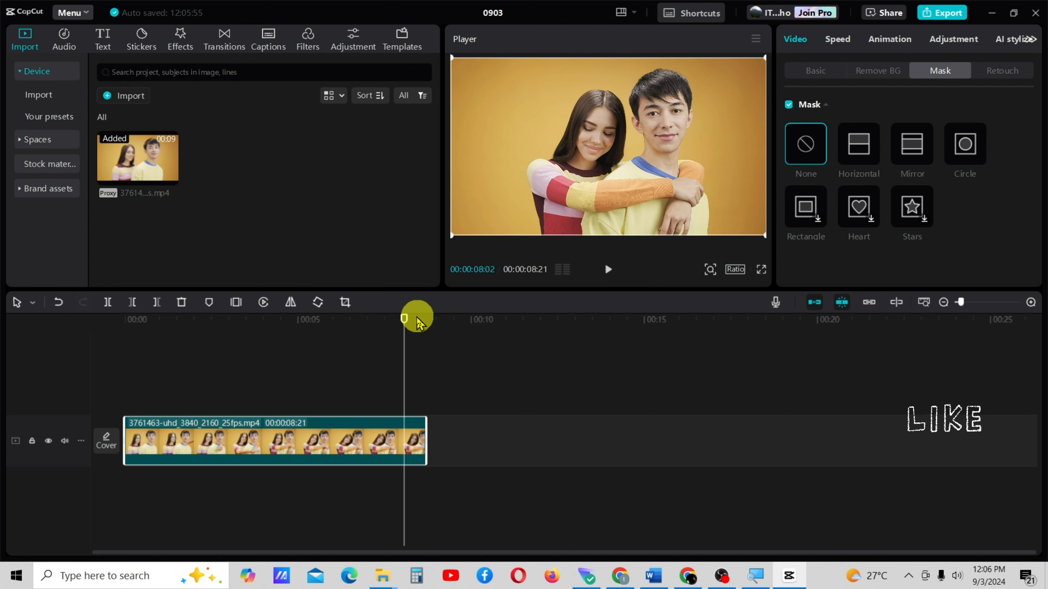
drag(402, 318, 123, 339)
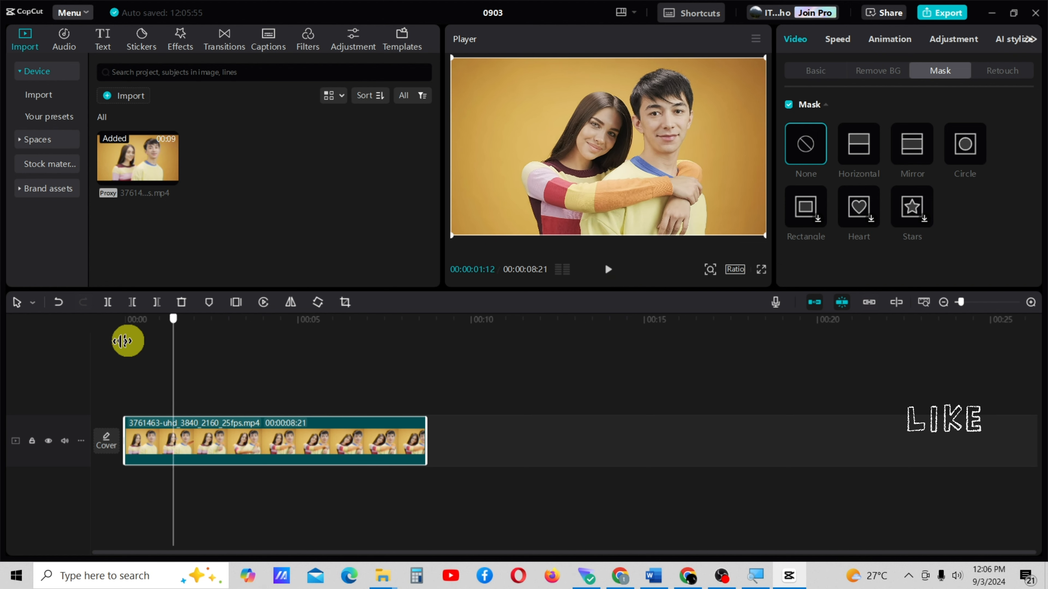
Duplicate the clip onto a track above the original, aligned with the start of the timeline.
right_click(206, 431)
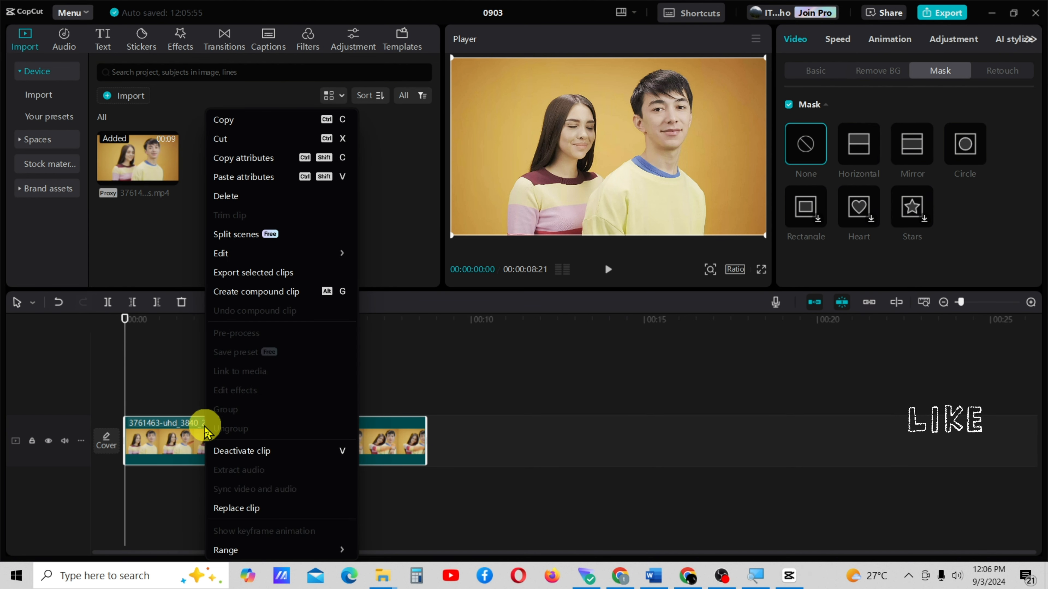
click(267, 126)
click(151, 365)
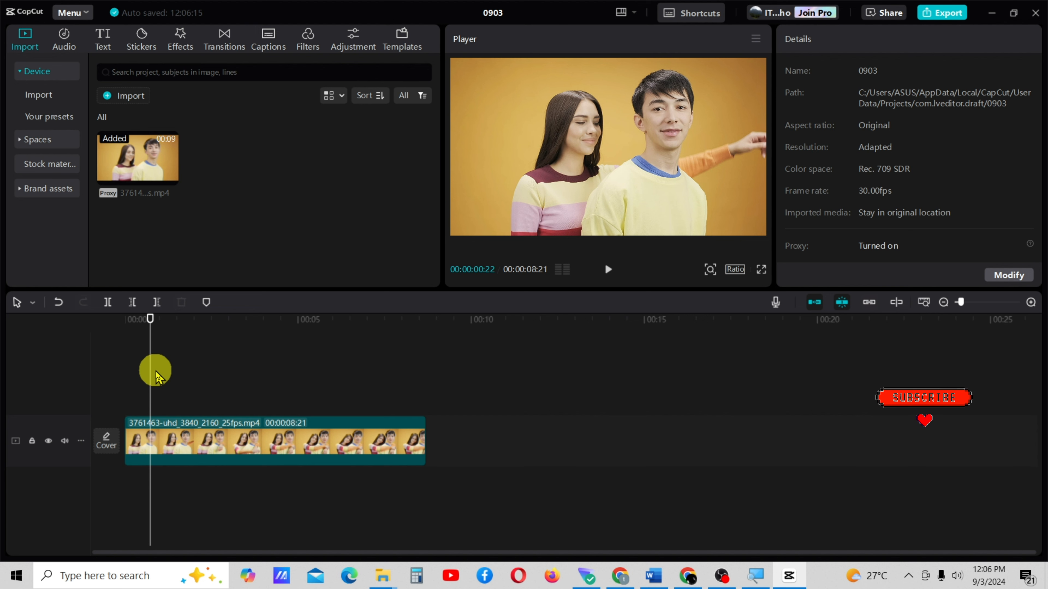
right_click(157, 372)
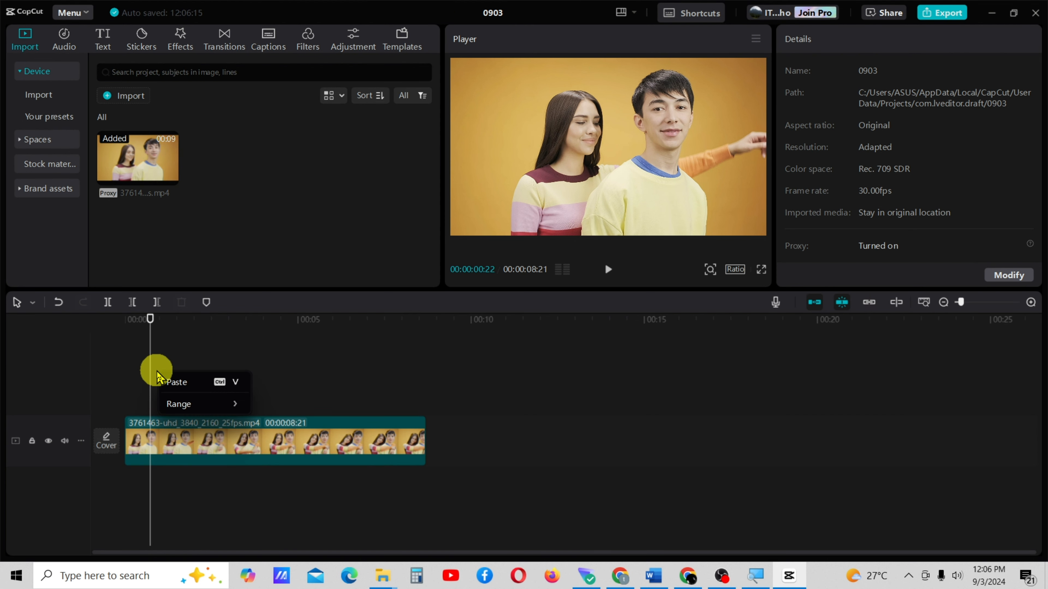
click(177, 386)
drag(264, 388, 208, 400)
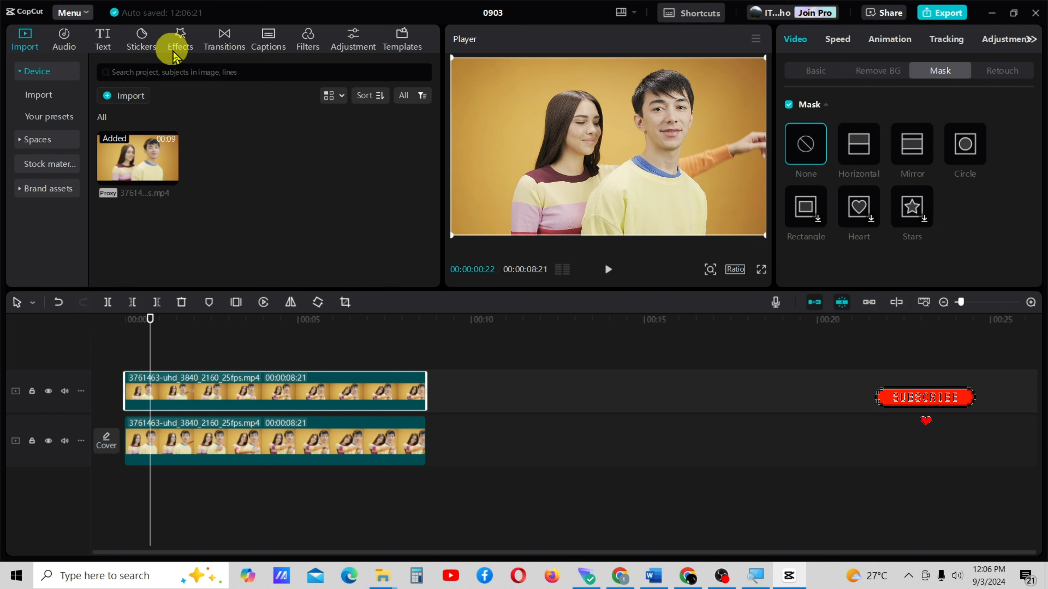
Search the video effects for "blur effect" and apply the Blur effect with the silhouette thumbnail to the lower clip.
click(182, 51)
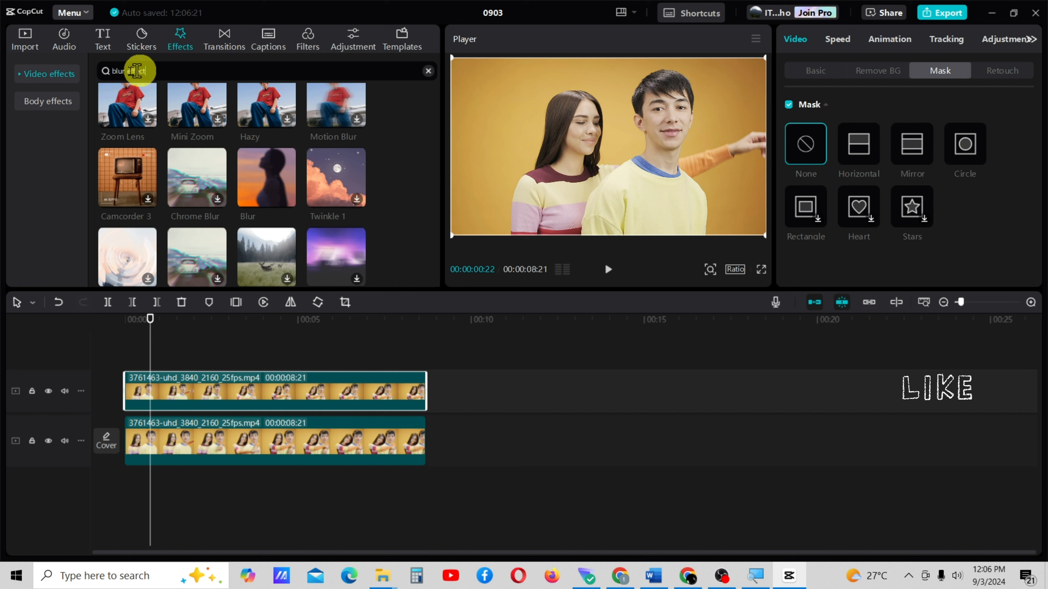
drag(137, 71, 105, 76)
text(bl)
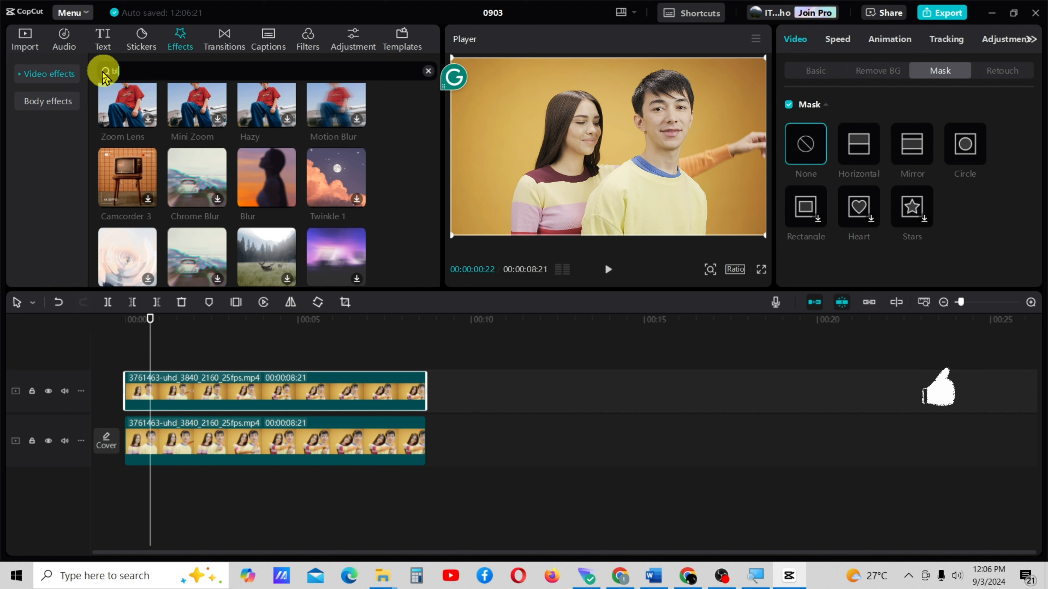
text(ur effect)
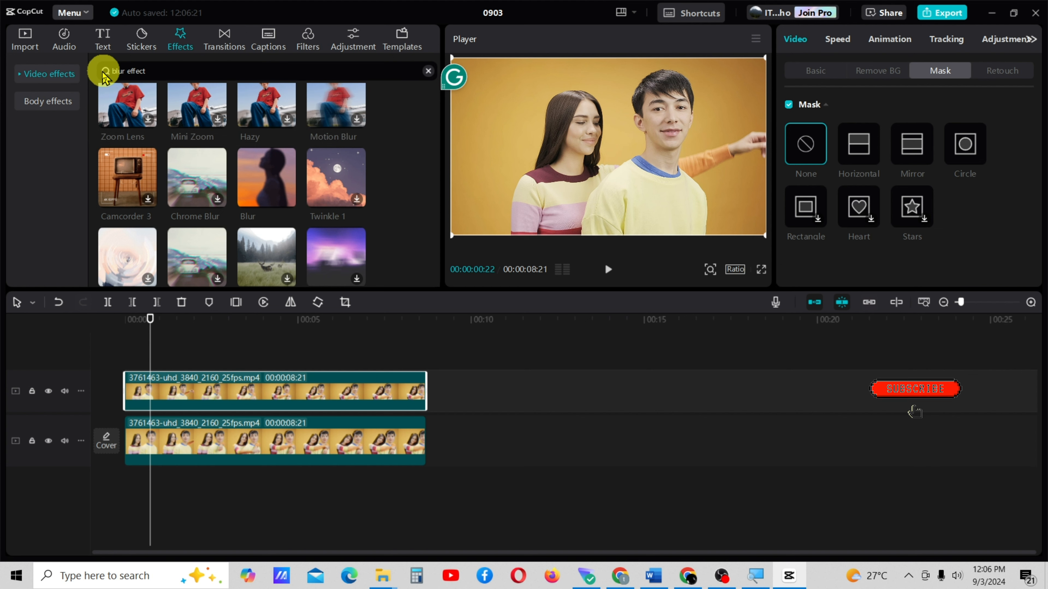
key(Return)
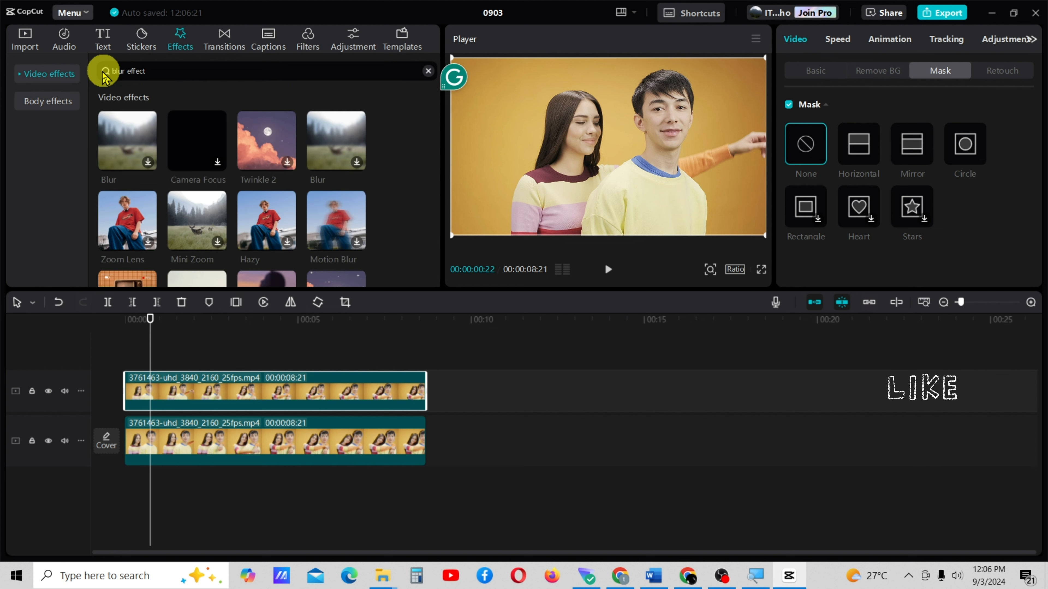
scroll(260, 235, down, 2)
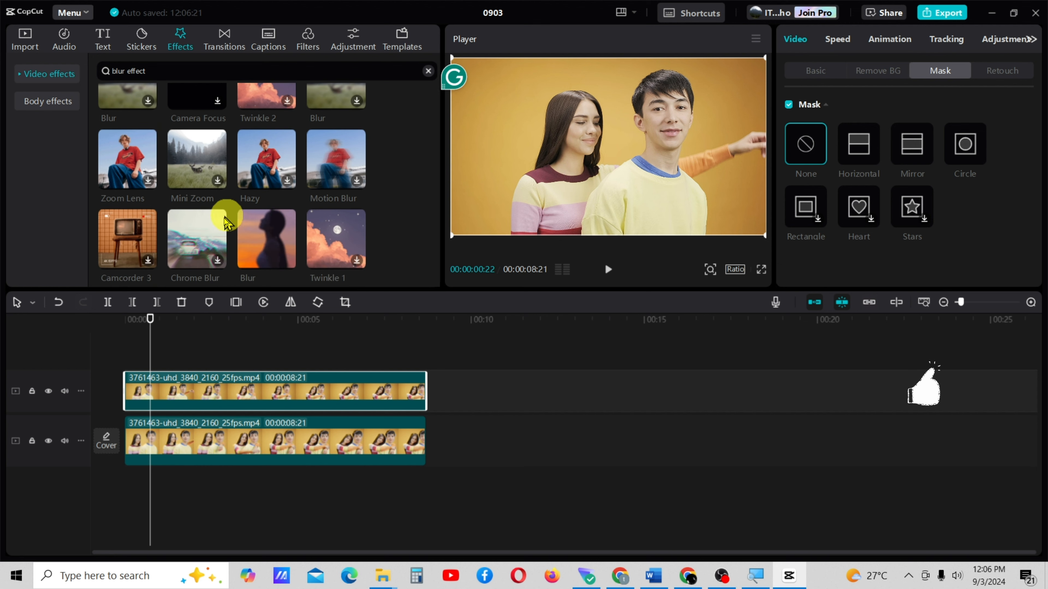
scroll(228, 223, down, 2)
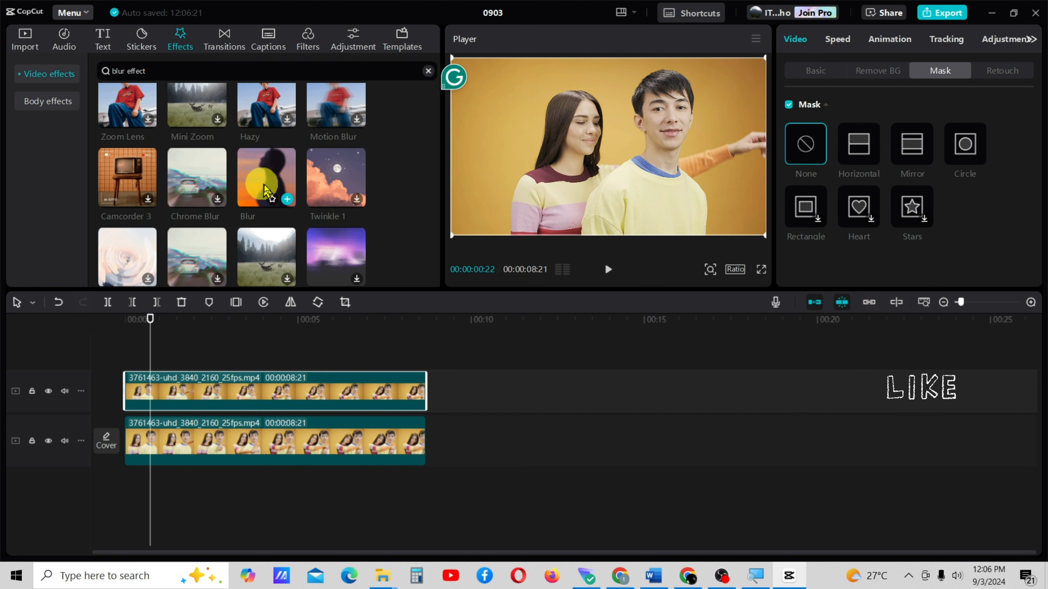
drag(280, 191, 147, 435)
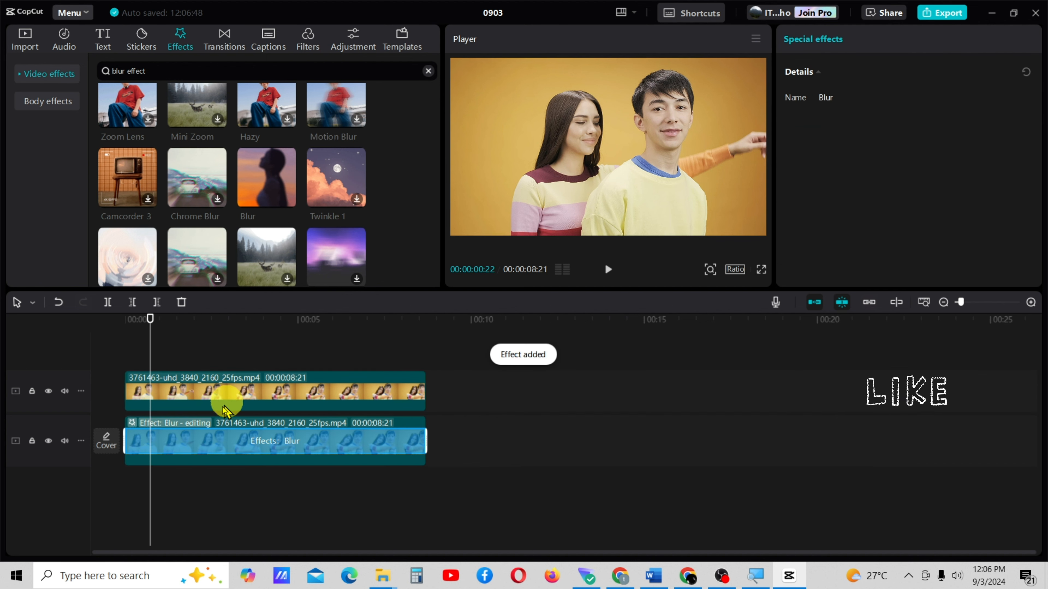
Add a circle mask to the upper clip, place it over the woman's face at about X -298, Y 192, and invert it.
click(232, 386)
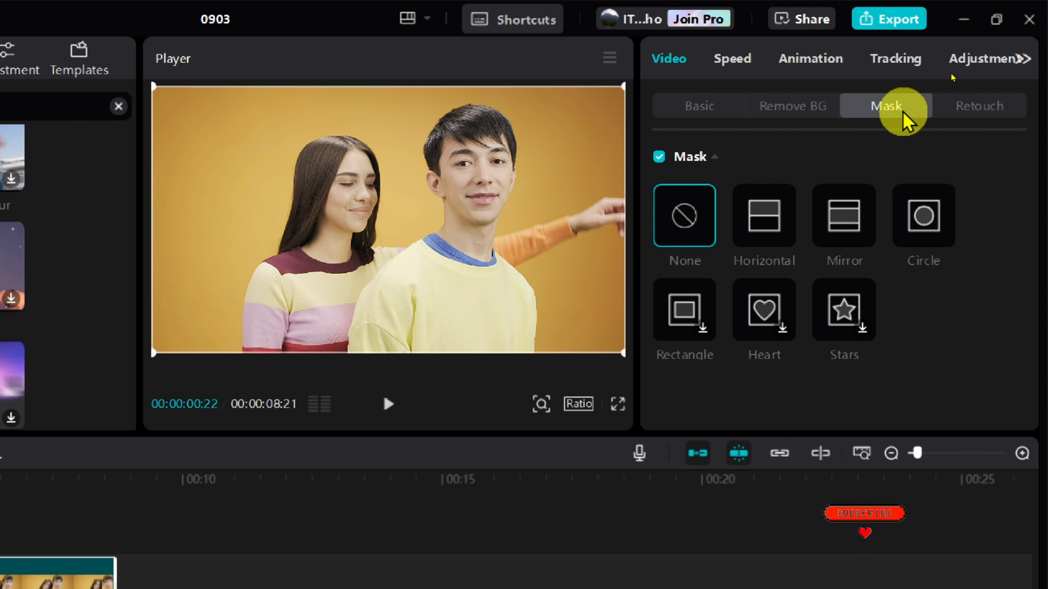
click(927, 228)
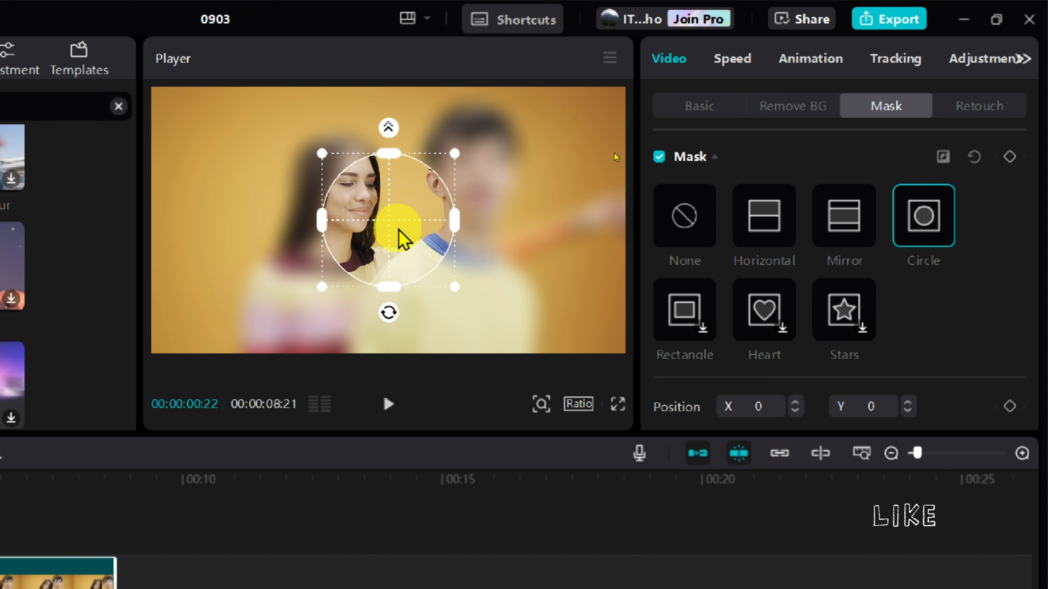
drag(403, 234, 365, 215)
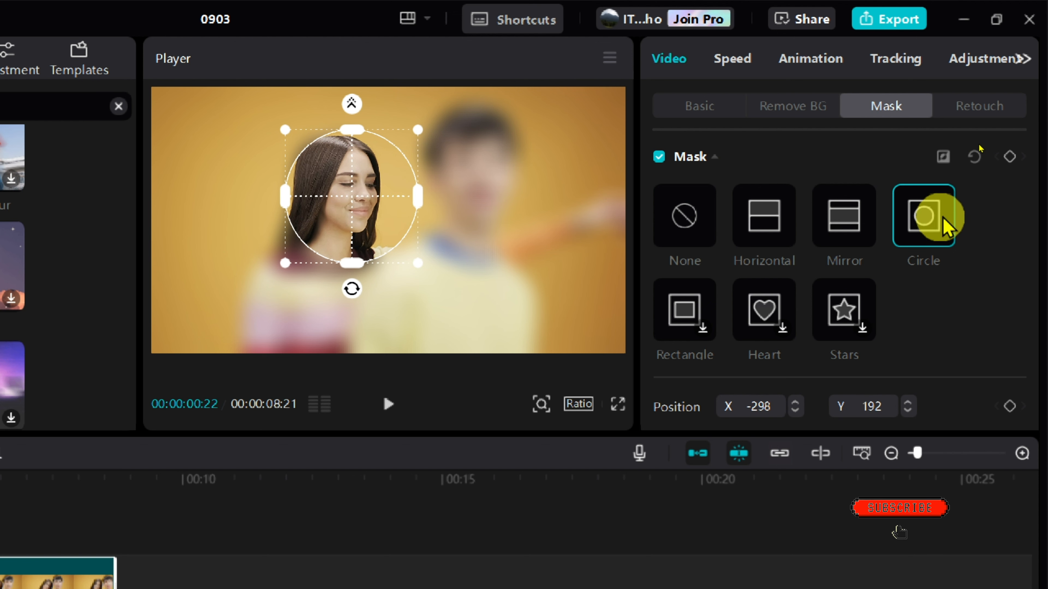
click(944, 159)
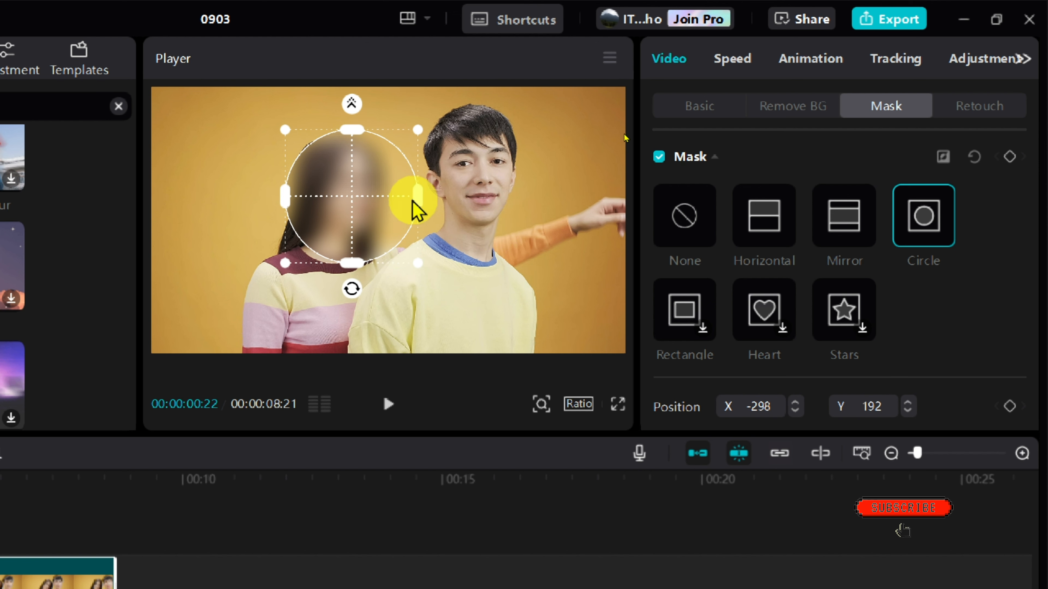
Shrink the circle mask to a narrow oval fitting the woman's face and reposition it to about X -332, Y 239.
drag(425, 209, 394, 210)
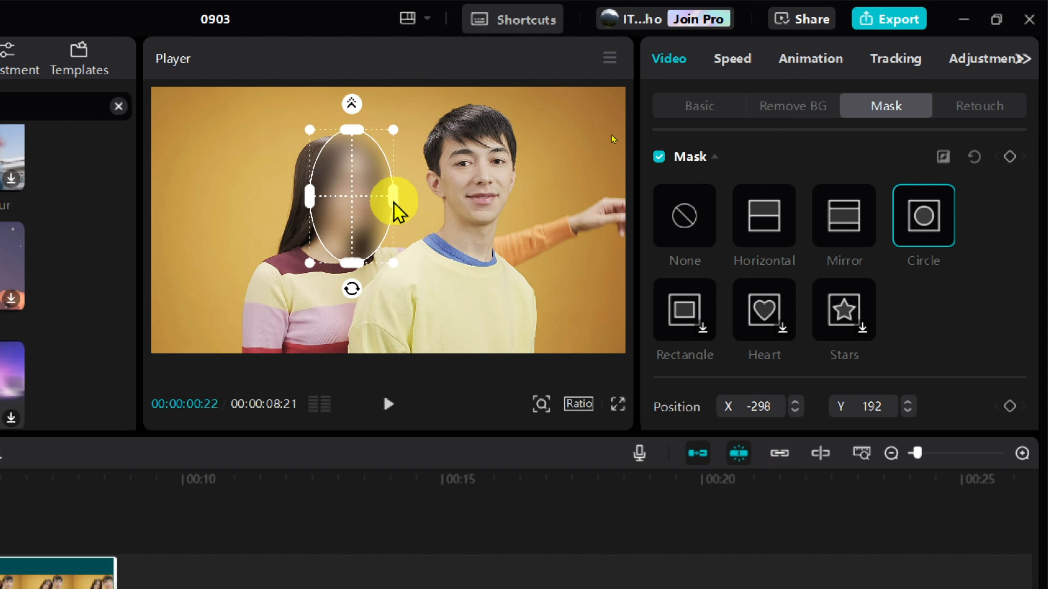
drag(353, 131, 353, 145)
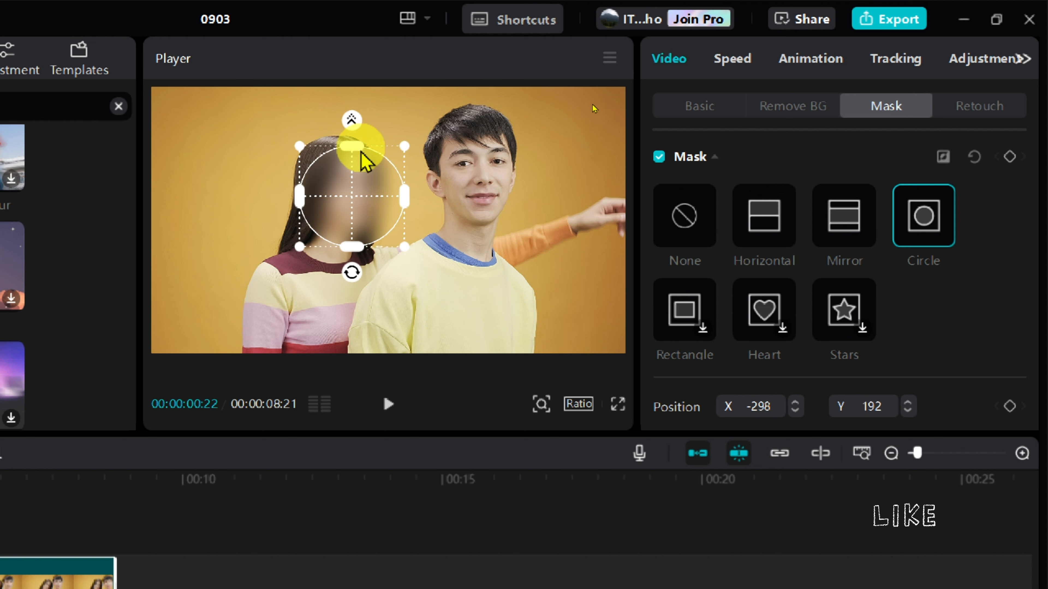
drag(406, 198, 347, 199)
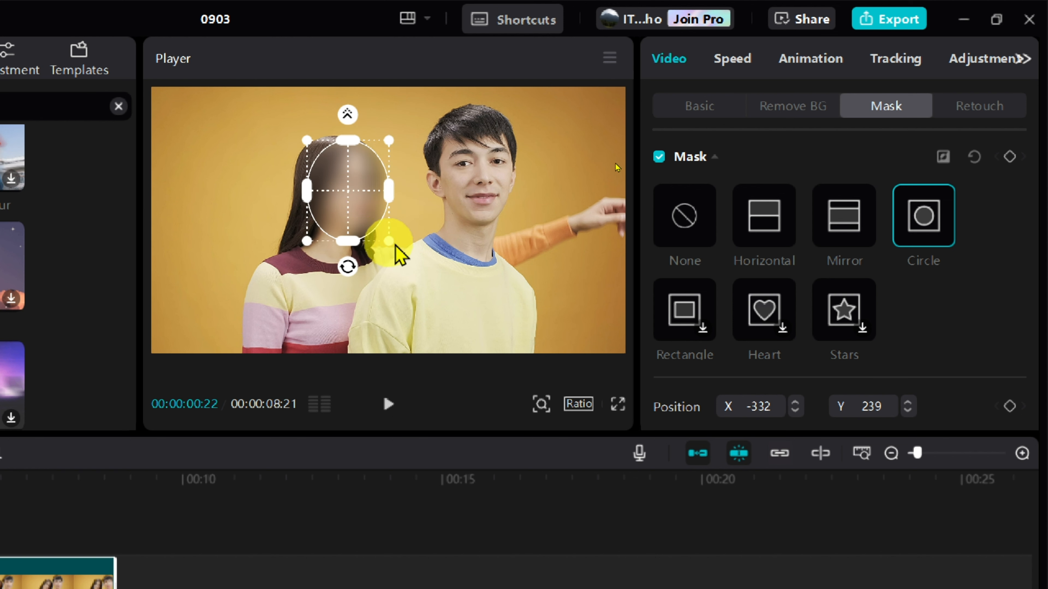
drag(388, 242, 385, 237)
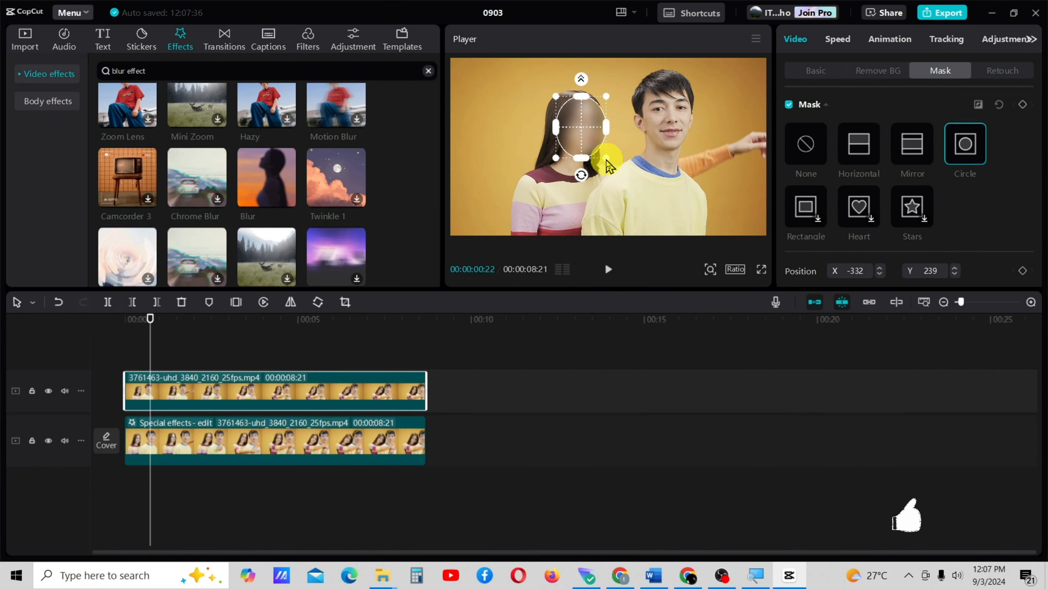
Preview the masked clip from start to end to check the face blur, and return the playhead to the start.
drag(159, 330, 124, 331)
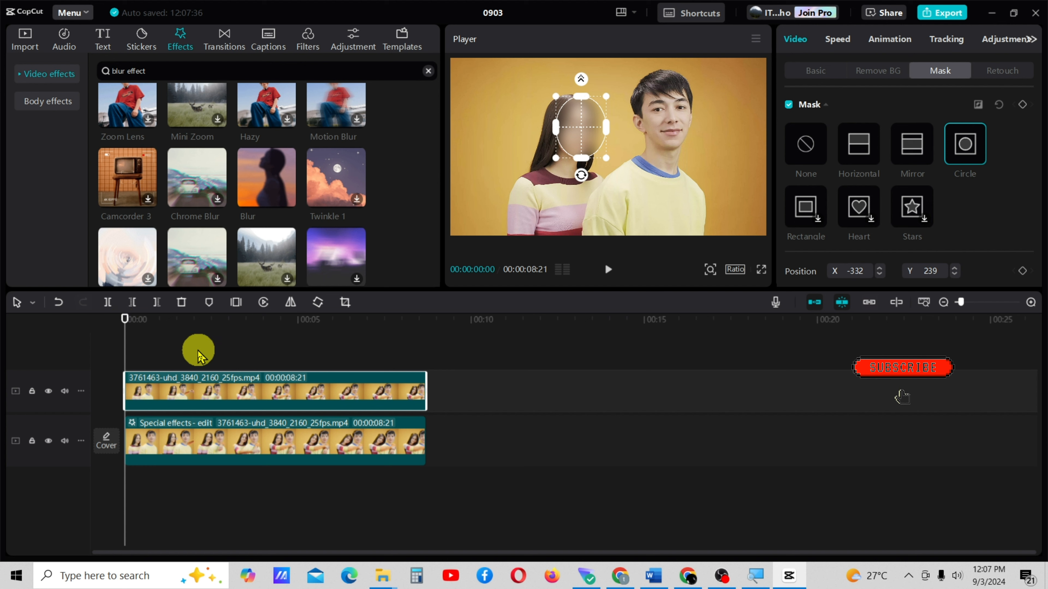
click(237, 346)
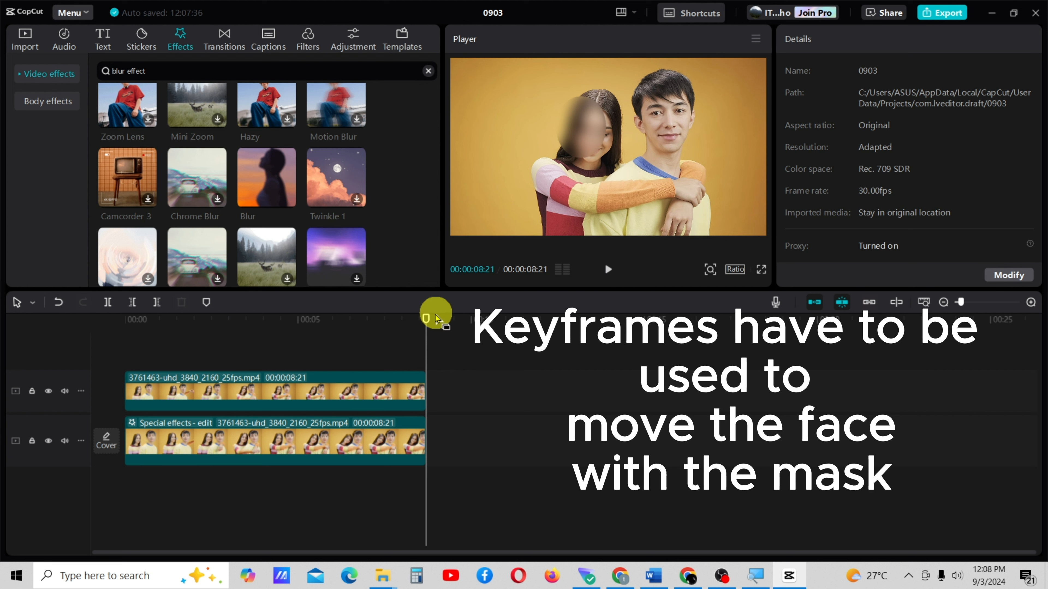
drag(427, 324, 80, 391)
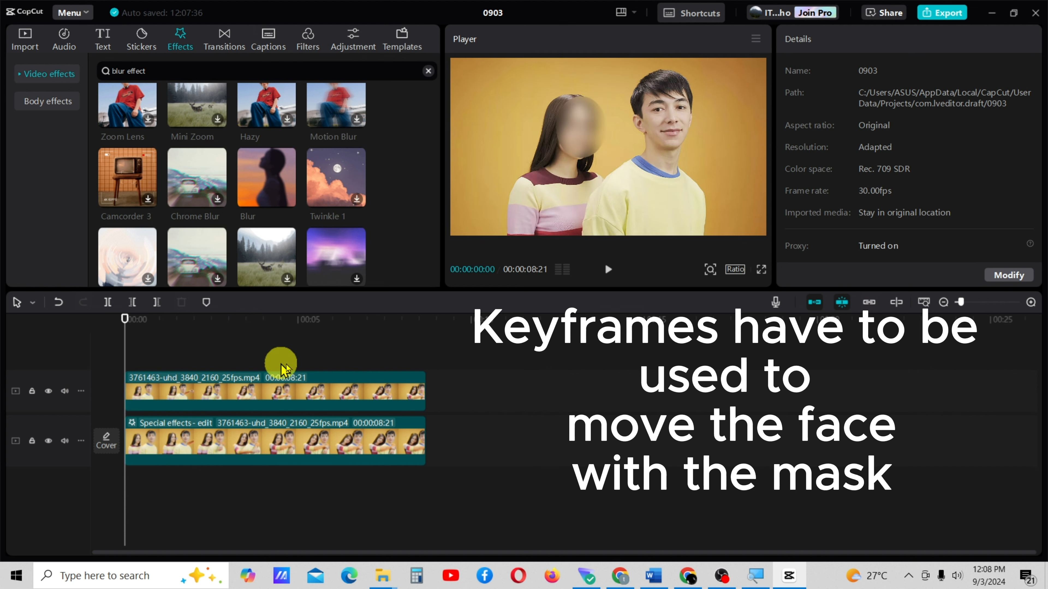
Keyframe the upper clip's mask at the start and, at 00:00:01:04, move it over the woman's face at about X -279, Y 292.
click(585, 130)
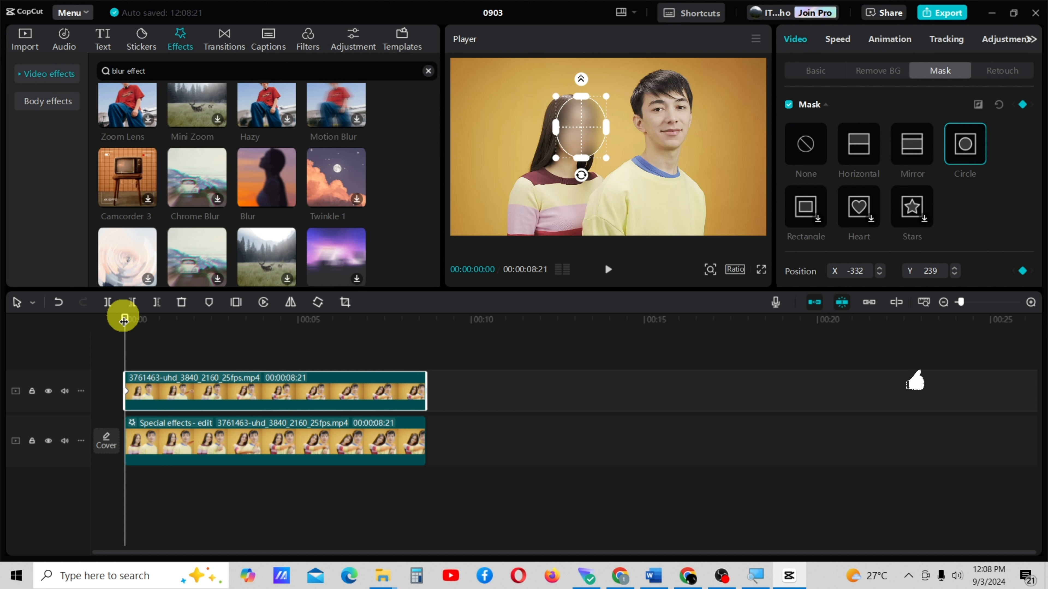
drag(124, 322, 163, 328)
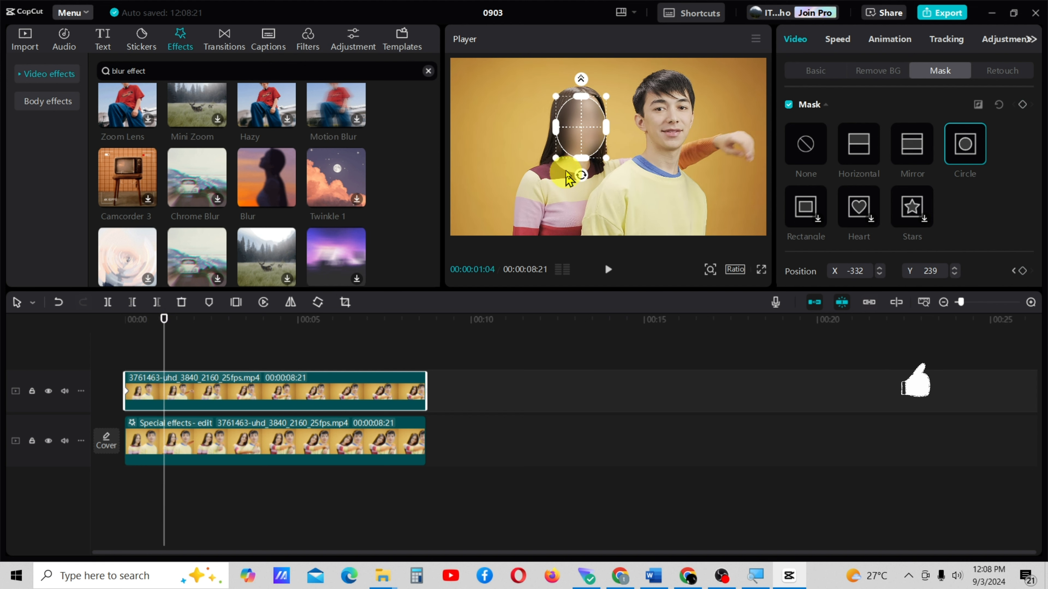
drag(581, 124, 586, 121)
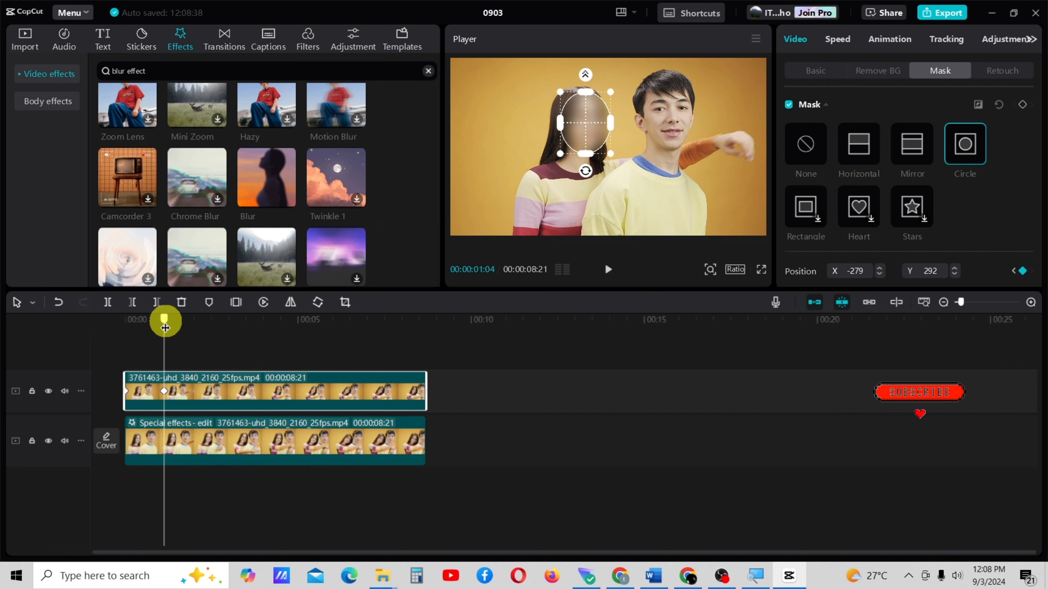
Keyframe the upper clip's mask over the woman's face at 00:00:02:13 (about X -99, Y 272) and at 00:00:03:19 (about X 0, Y 232).
drag(165, 328, 210, 338)
drag(212, 339, 209, 339)
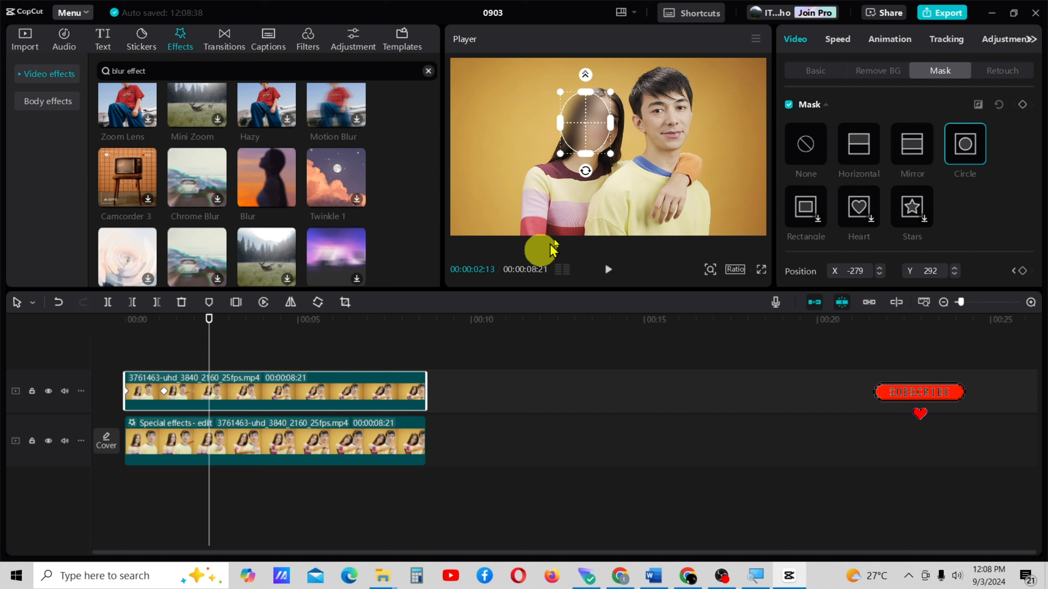
drag(576, 135, 591, 136)
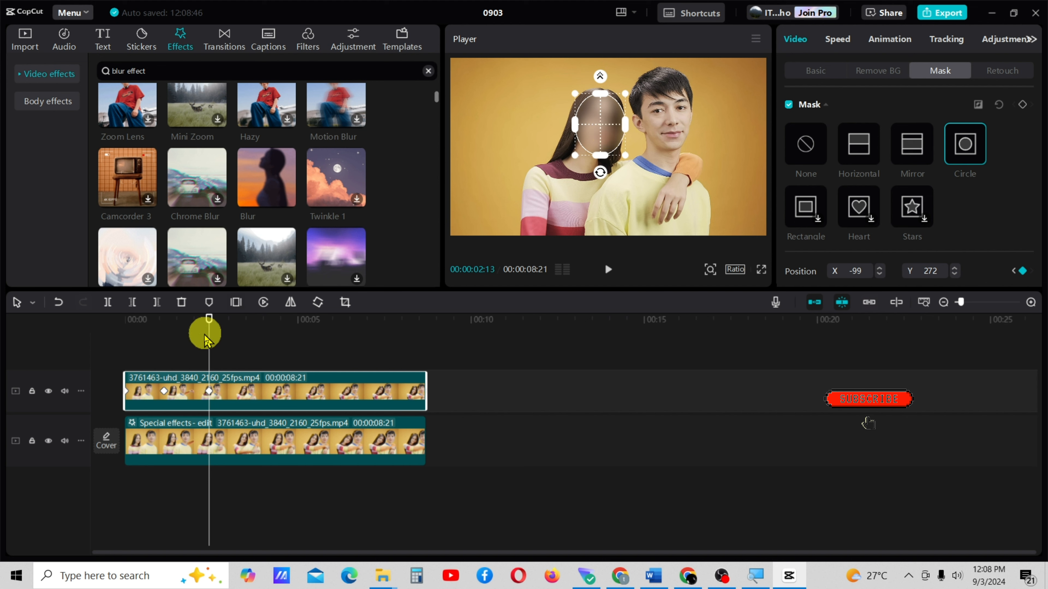
drag(208, 326, 250, 332)
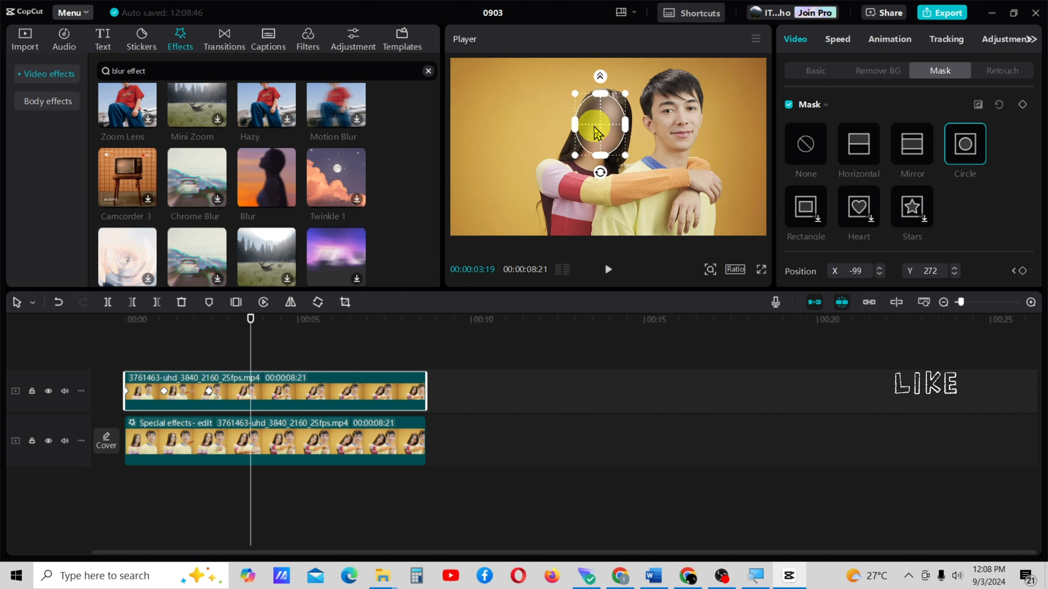
drag(596, 132, 603, 136)
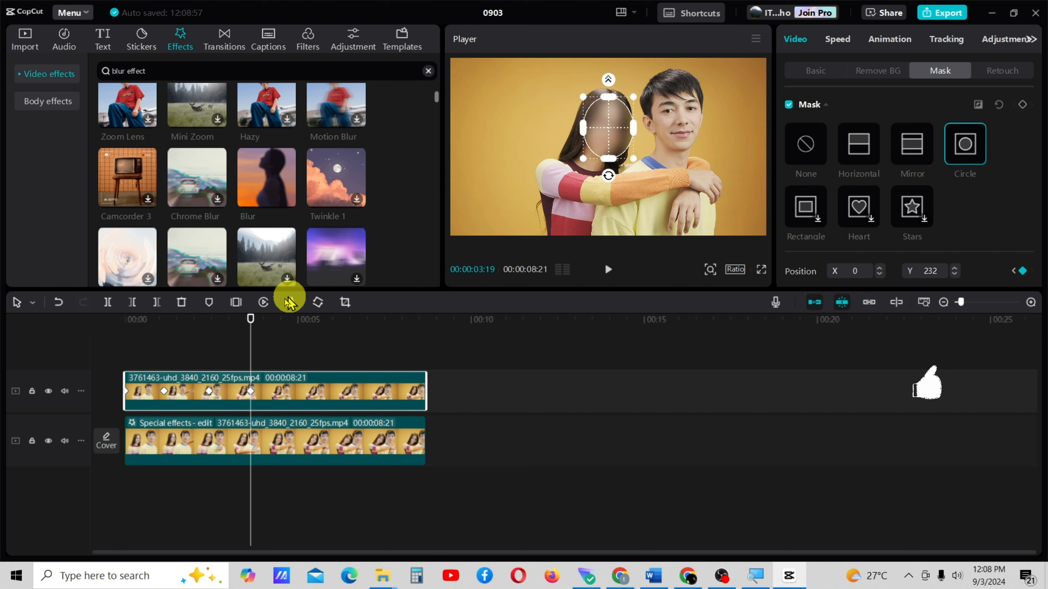
Tilt the mask clockwise over the face at about 00:00:05:06 (X 86, Y 219), and reposition it to X 0, Y 172 about one second further on.
drag(256, 322, 304, 317)
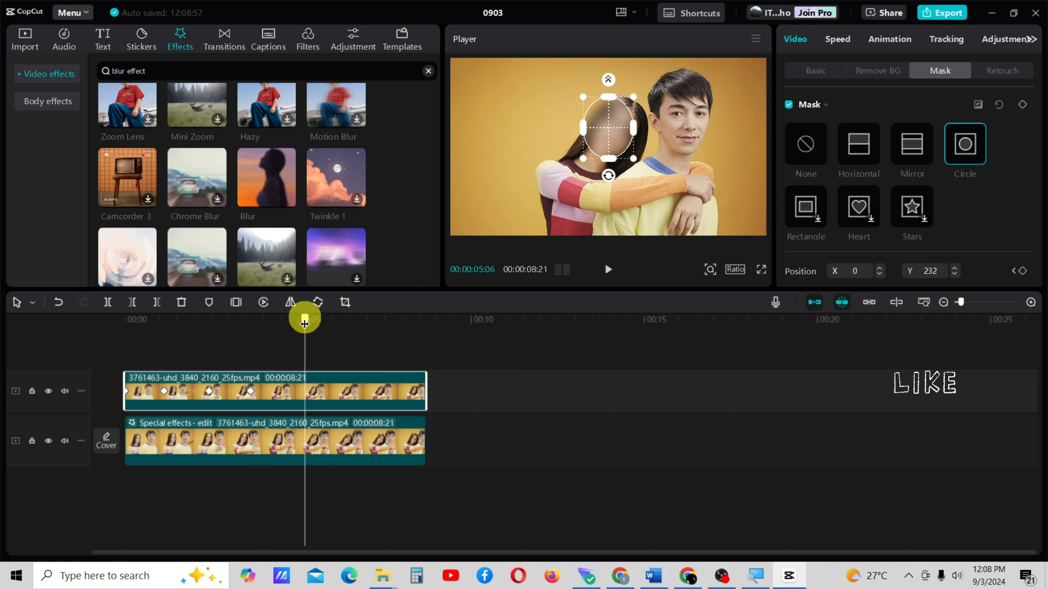
drag(619, 167, 630, 124)
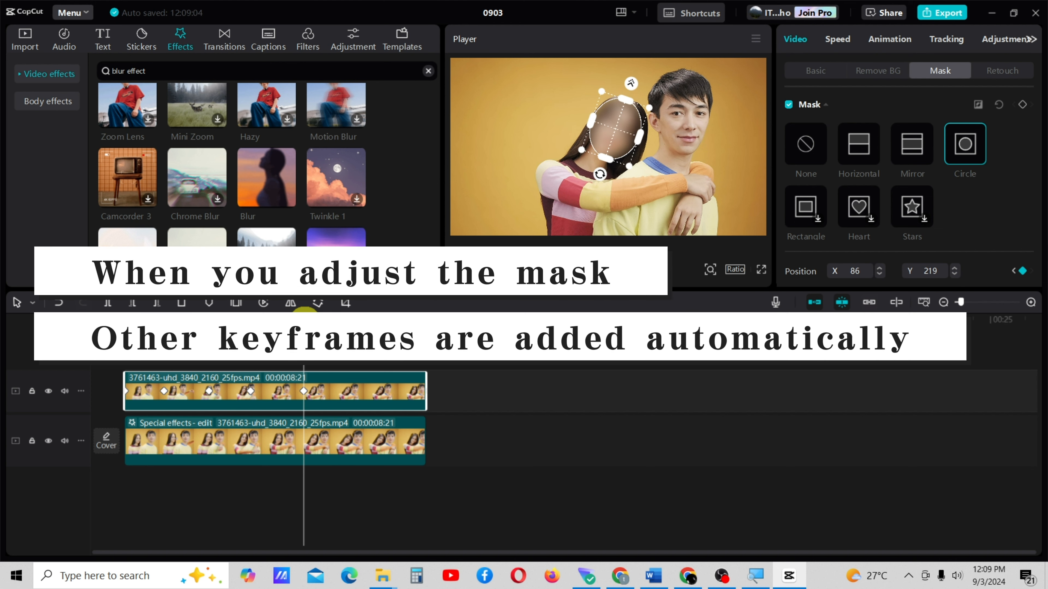
drag(304, 319, 343, 317)
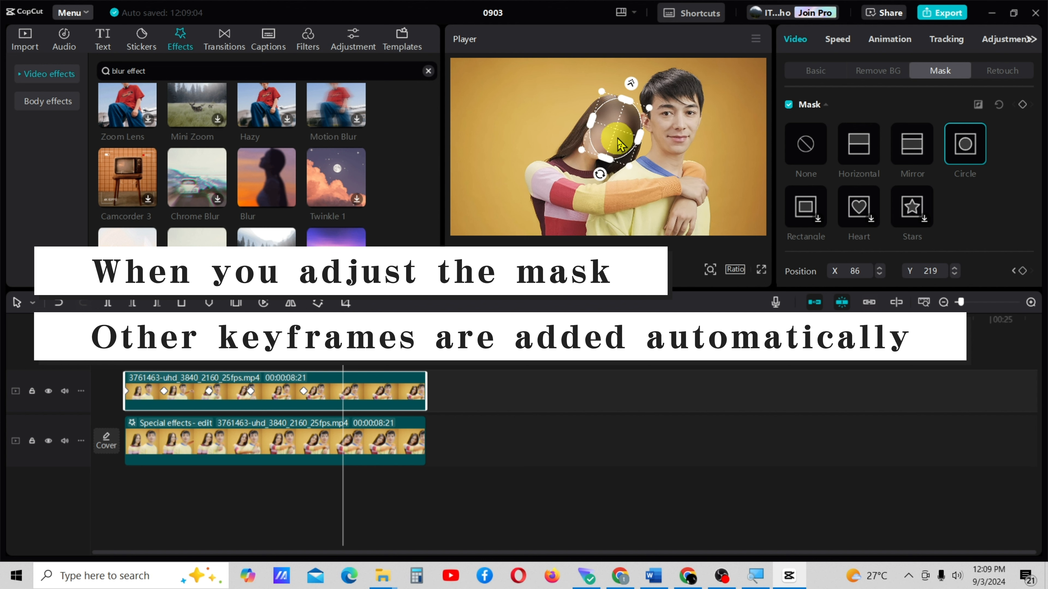
click(612, 147)
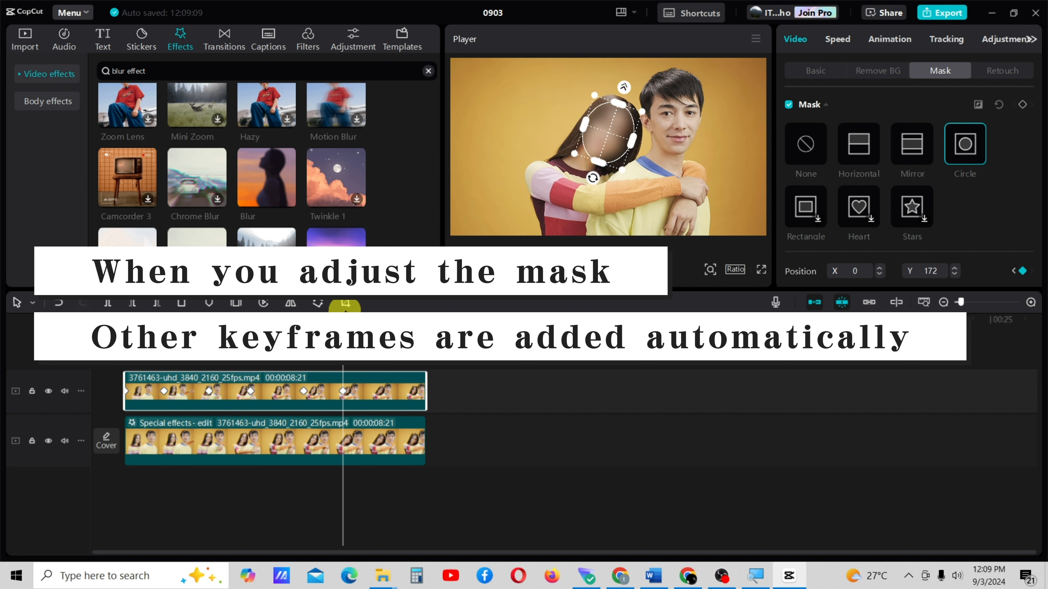
Keyframe the mask over the face at about 7 seconds (X -99, Y 172) and just before the clip's end (X -172, Y 172).
drag(343, 316, 378, 316)
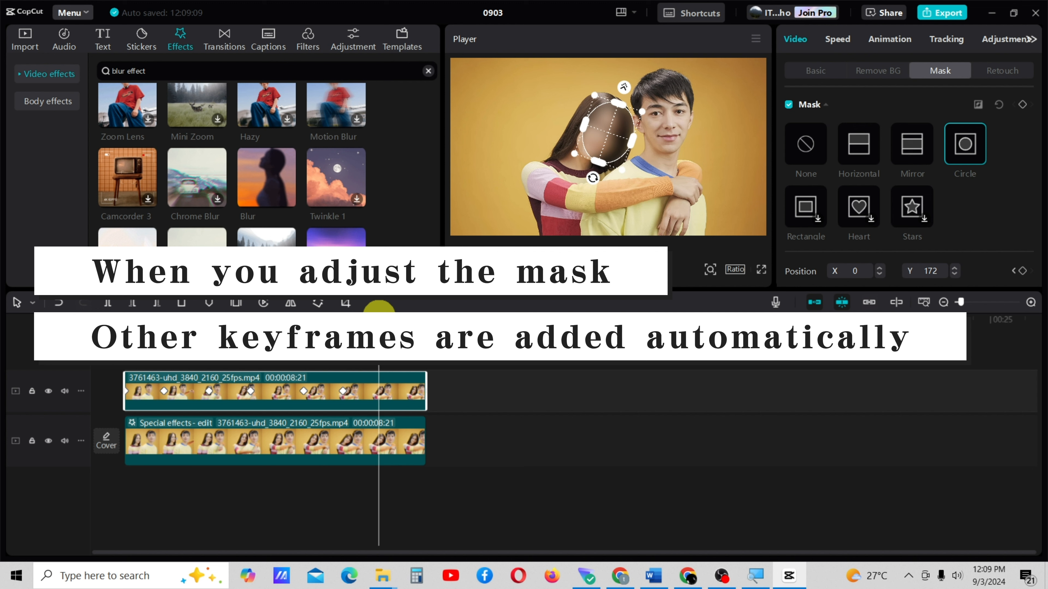
drag(606, 145, 598, 147)
drag(379, 310, 409, 310)
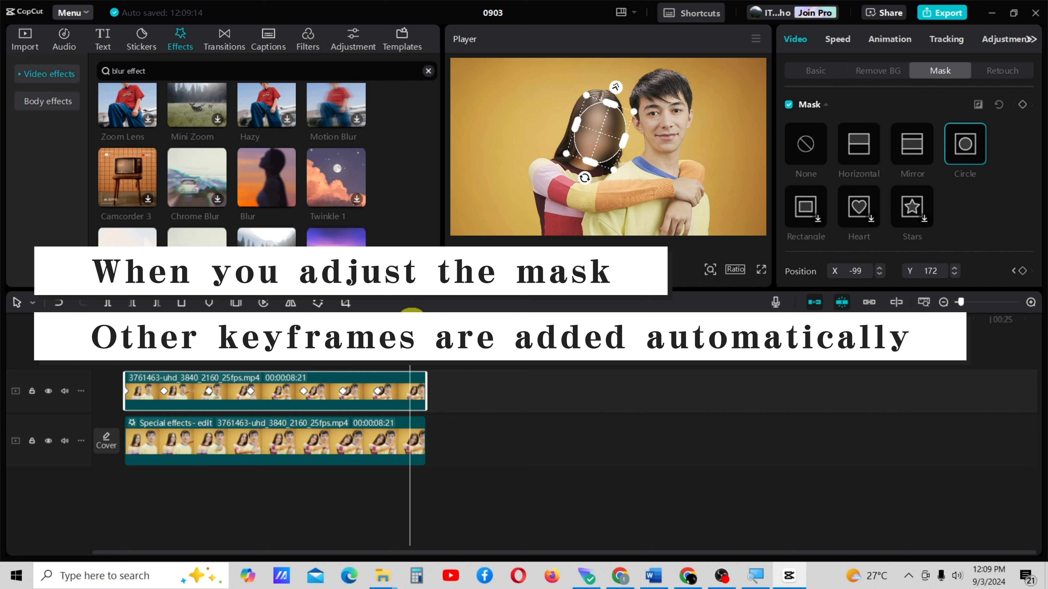
drag(409, 309, 417, 310)
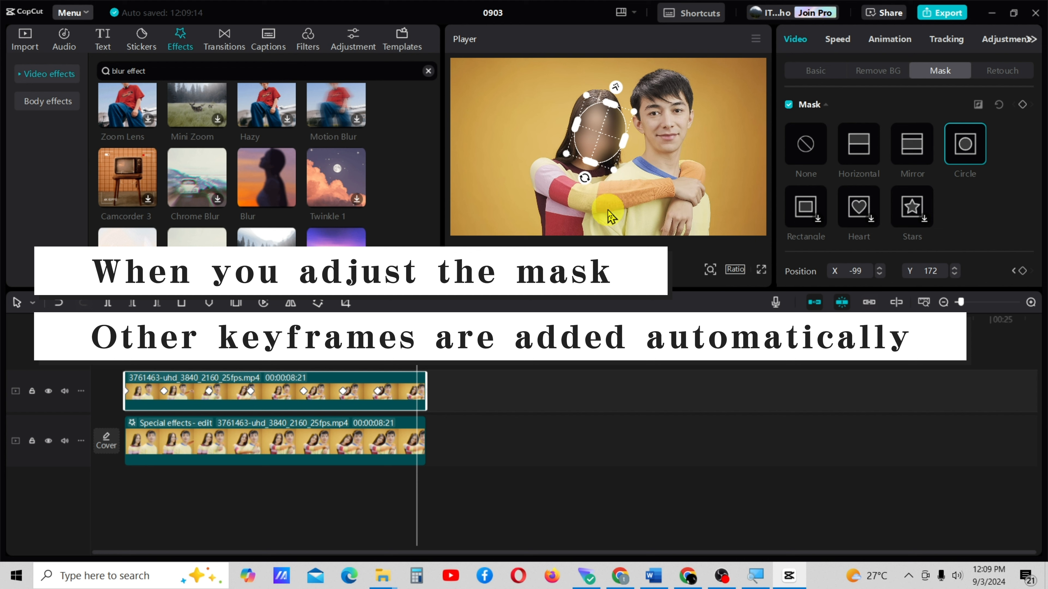
drag(608, 138, 603, 136)
Check the mask at the clip's end, deselect the clip, and play the video from the start to review the tracked face blur.
mouse_move(417, 421)
mouse_down()
mouse_move(407, 422)
mouse_move(428, 426)
mouse_up()
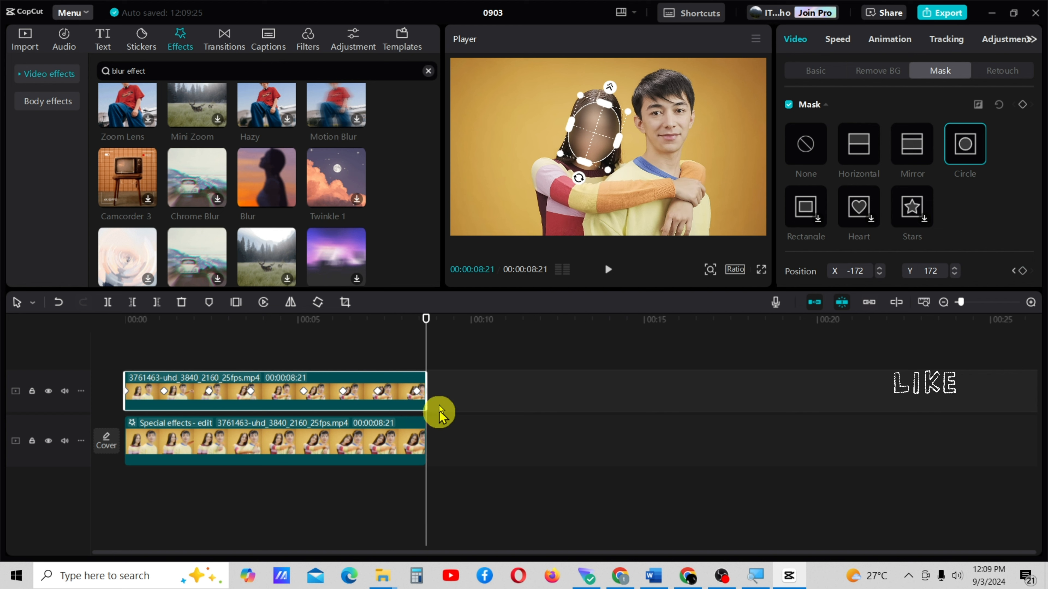
click(461, 386)
drag(423, 324, 63, 356)
click(608, 269)
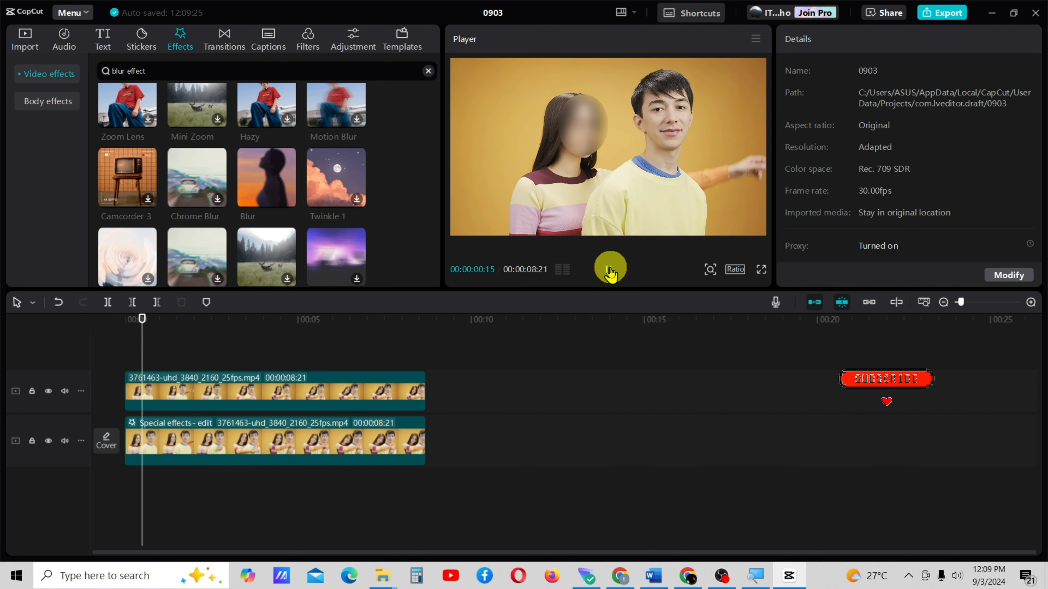